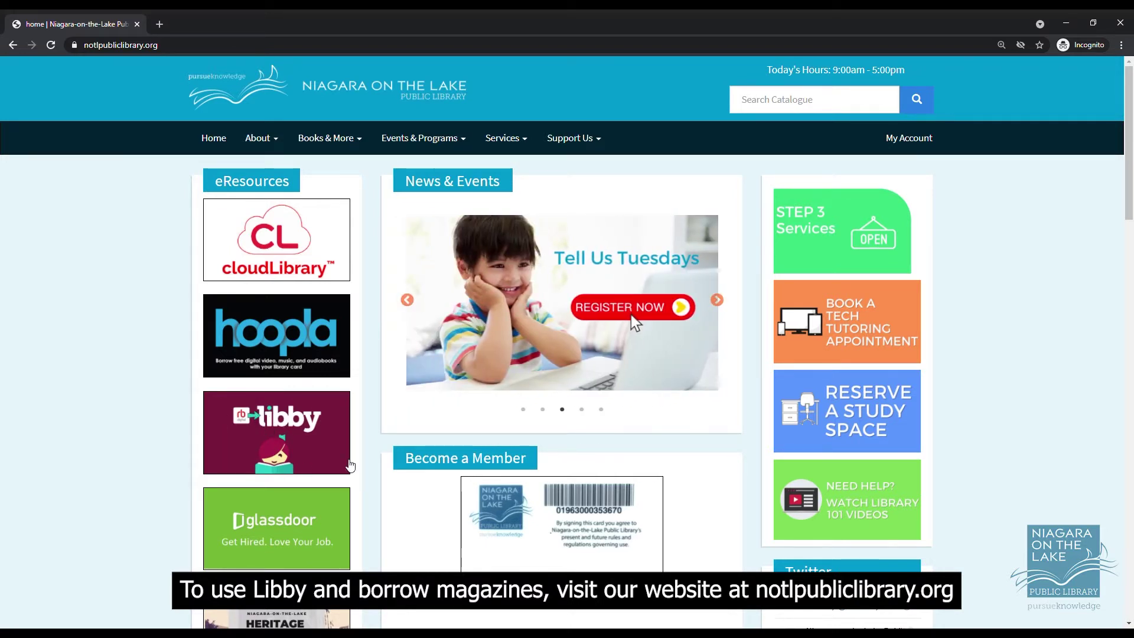
Step: Open Libby, confirm having a card, and select Niagara-on-the-Lake Public Library by name search
click(293, 441)
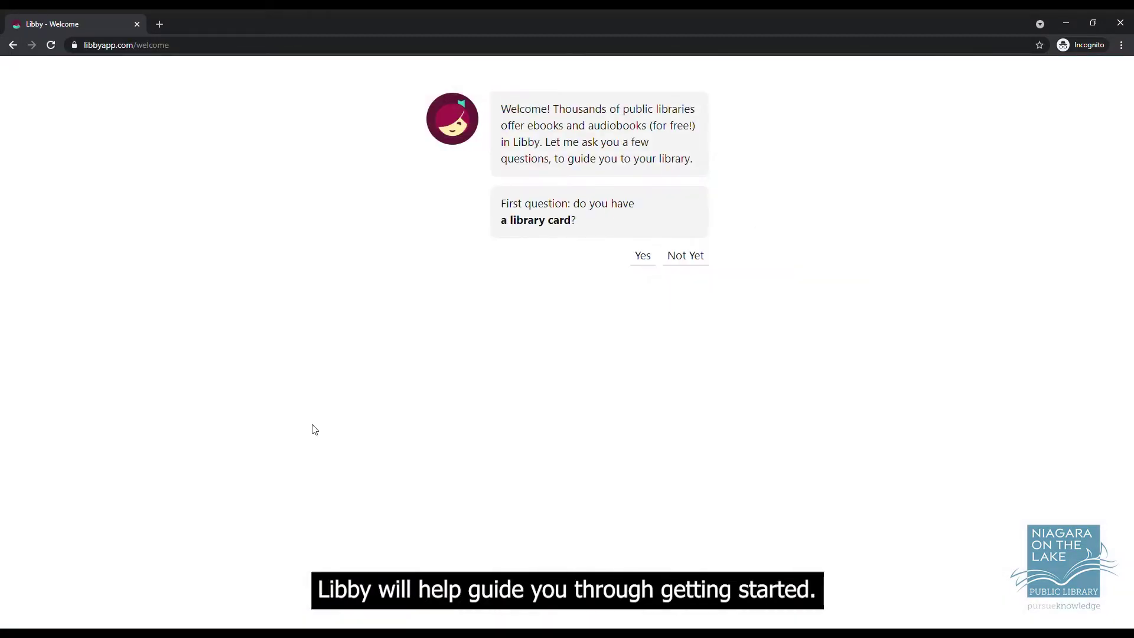
click(645, 257)
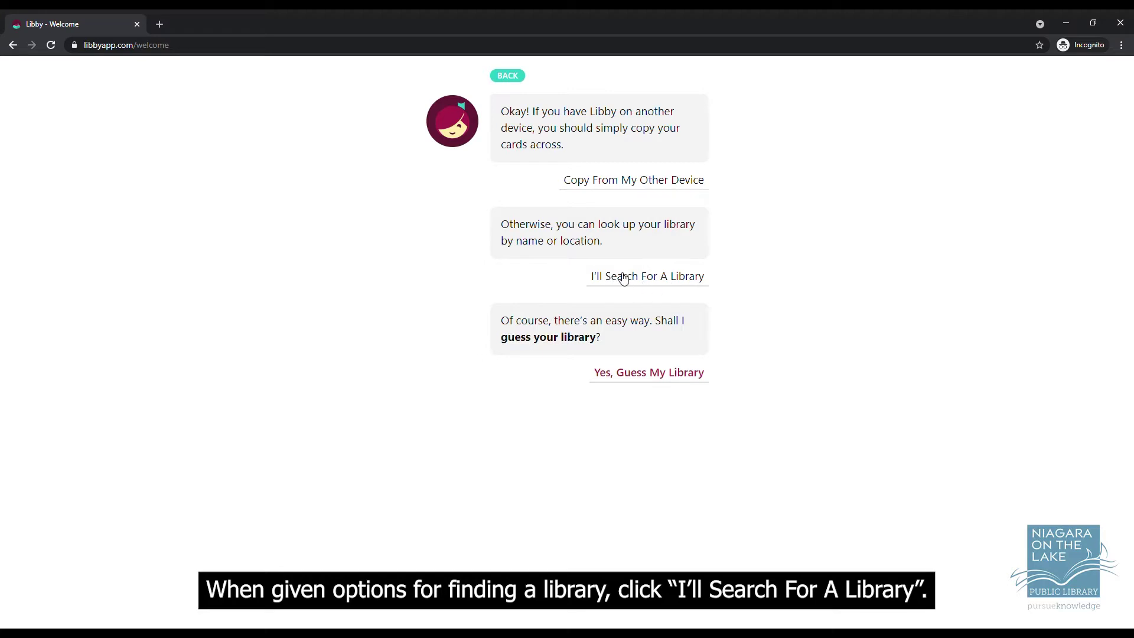
click(666, 279)
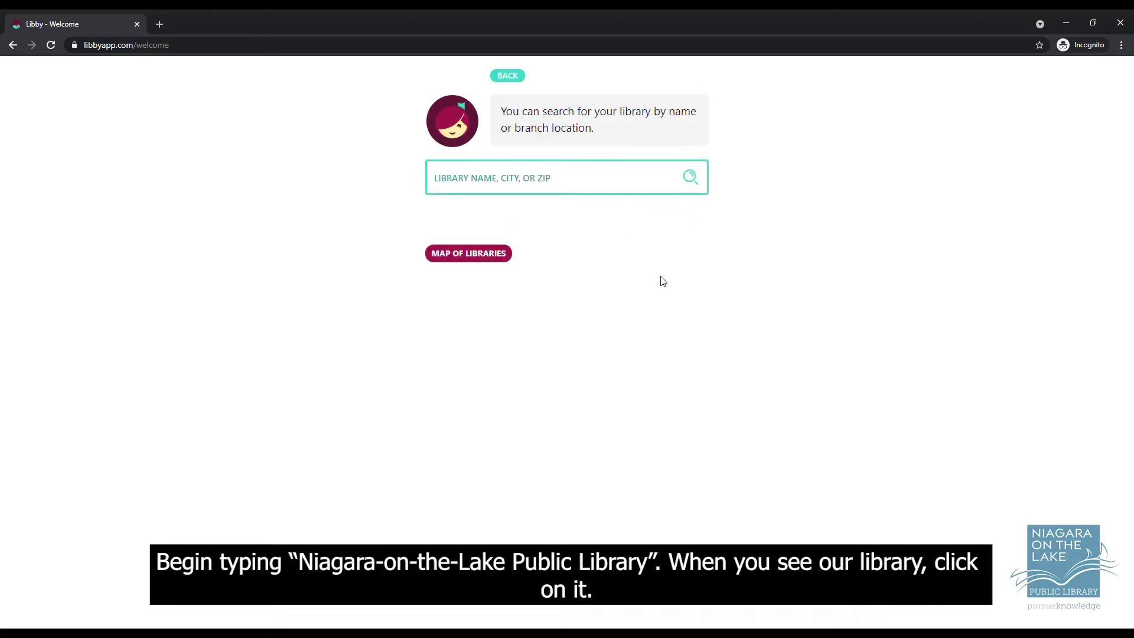
text(Niagara-on)
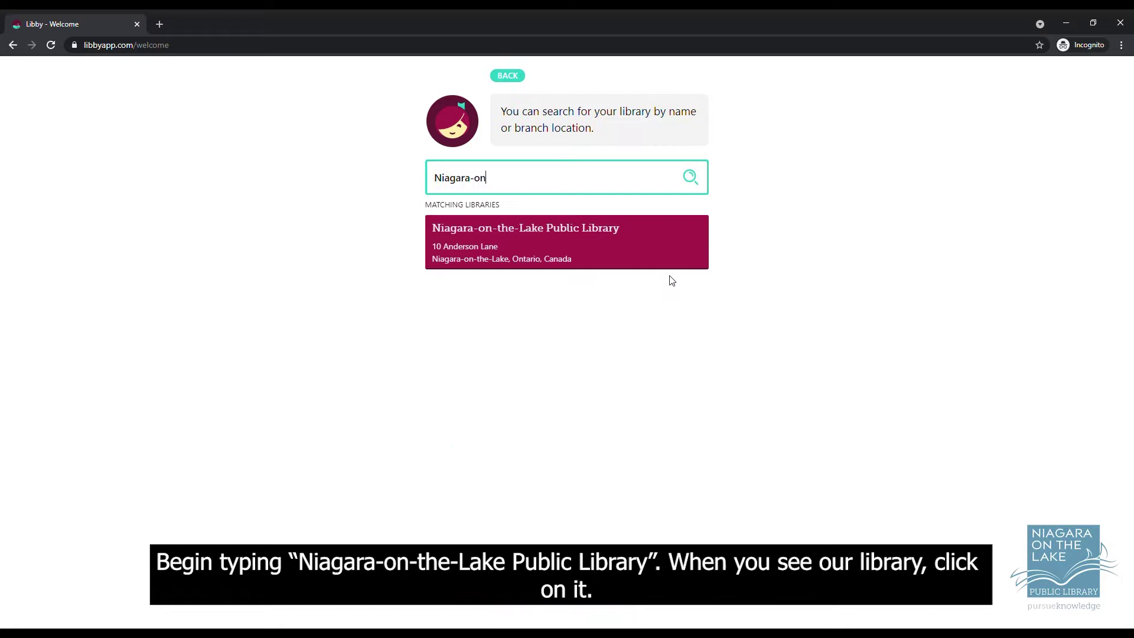
click(468, 233)
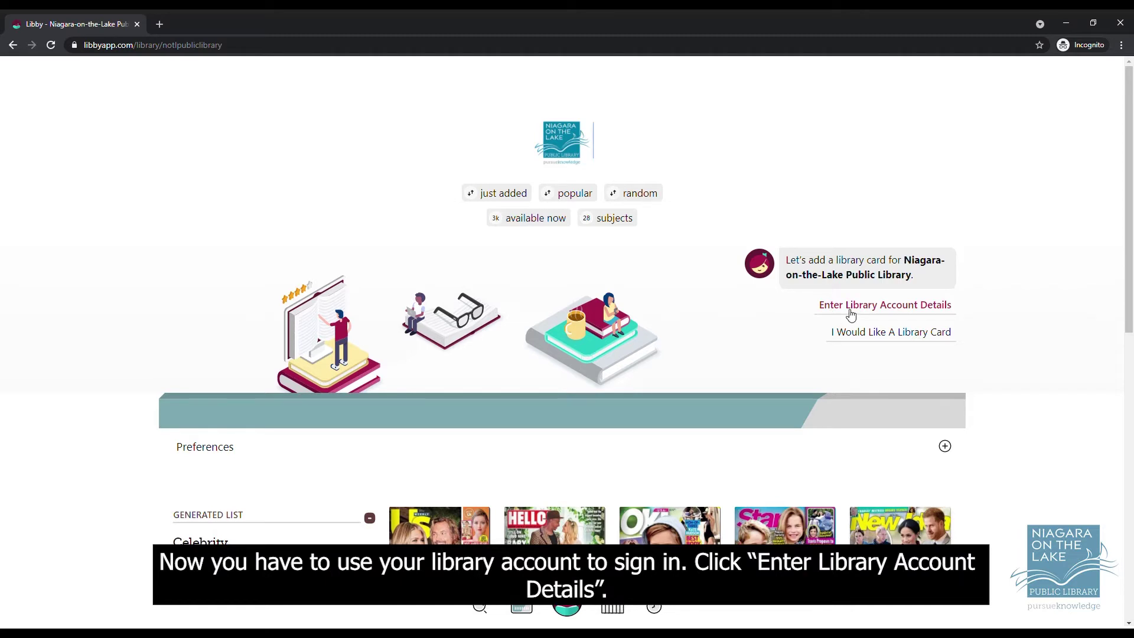
Step: Enter the library card number and PIN to sign in to the Niagara-on-the-Lake library
click(883, 311)
click(867, 326)
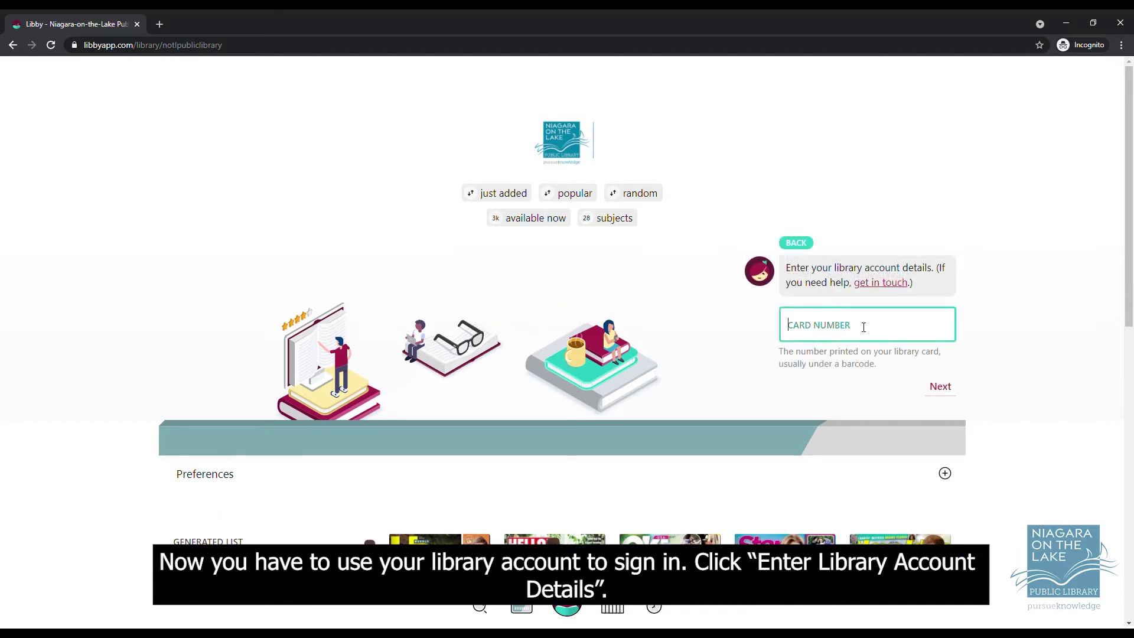
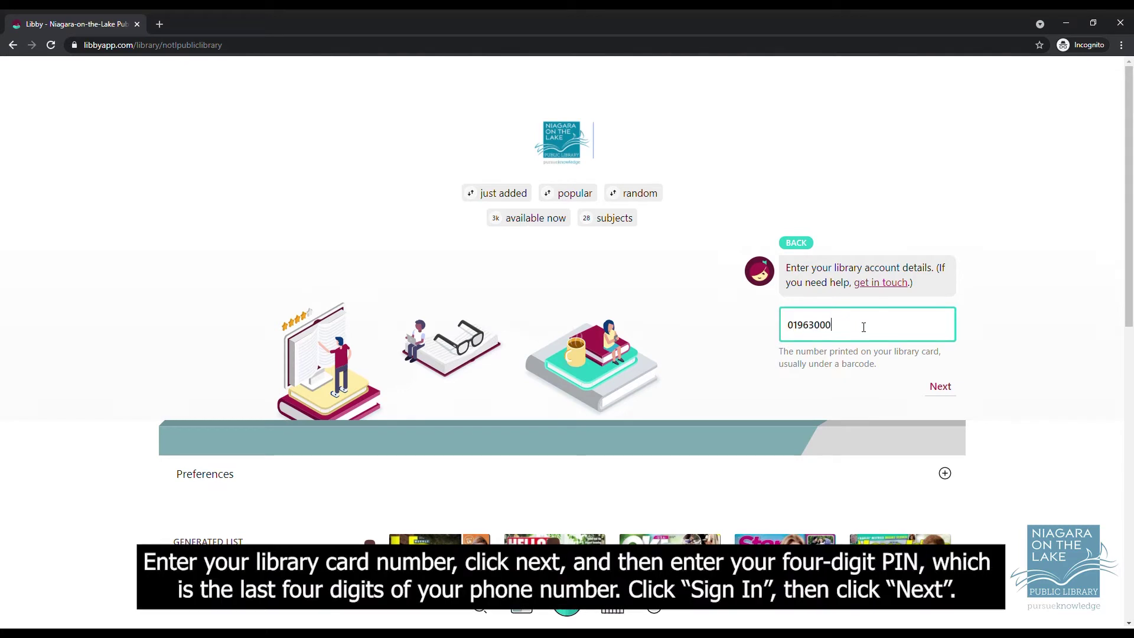
click(942, 387)
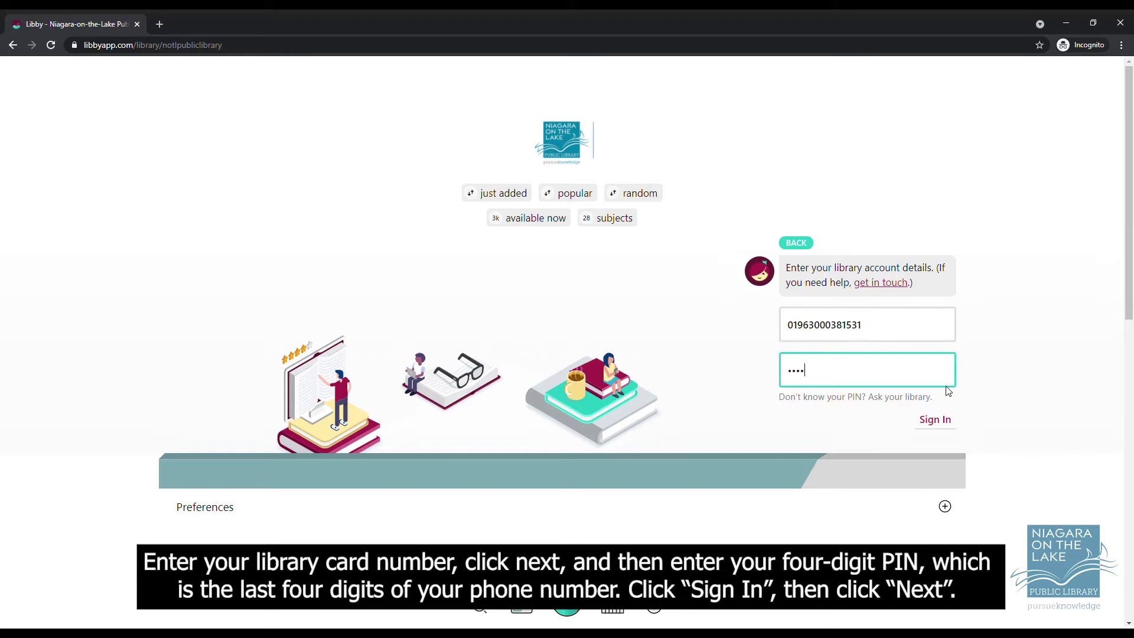
click(942, 431)
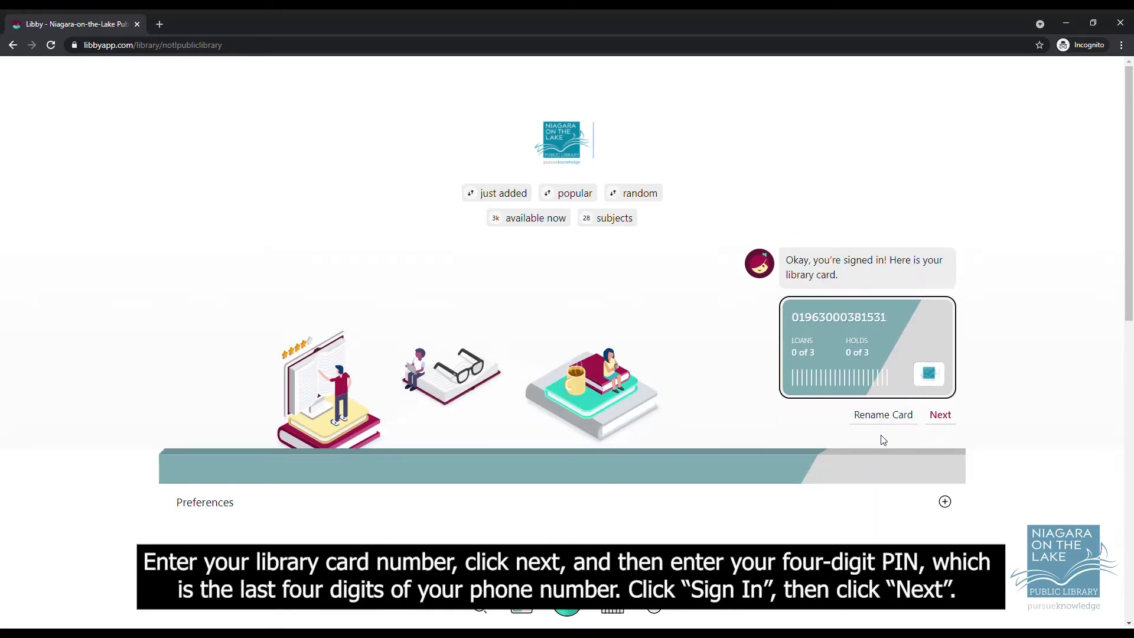
Step: Finish the library card setup to reach the library's magazine home page
click(939, 418)
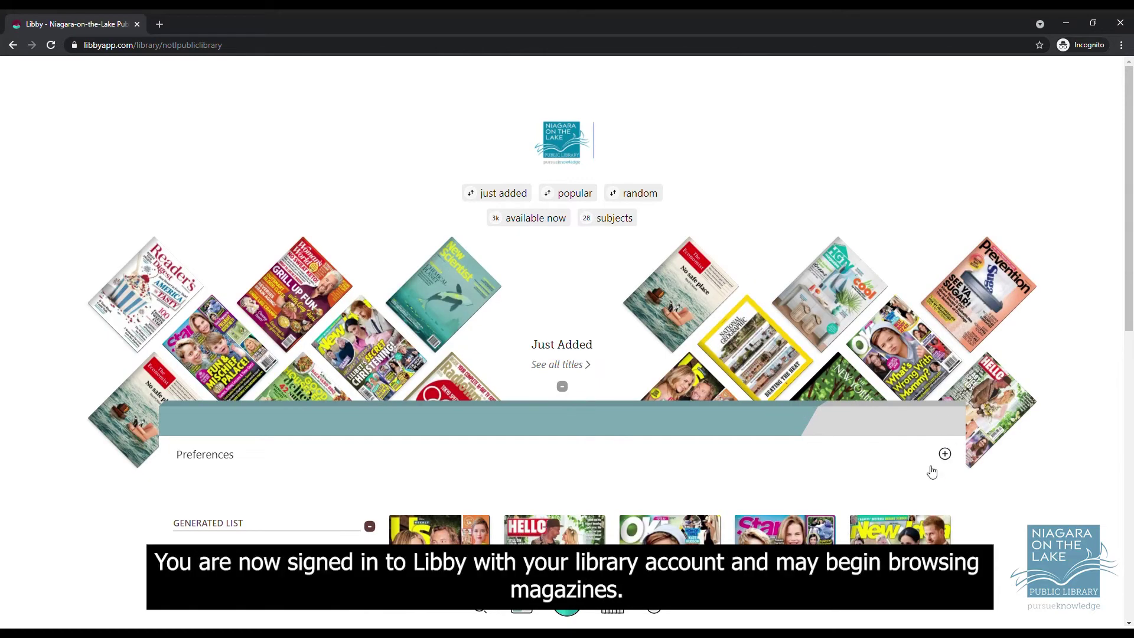
scroll(622, 417, down, 5)
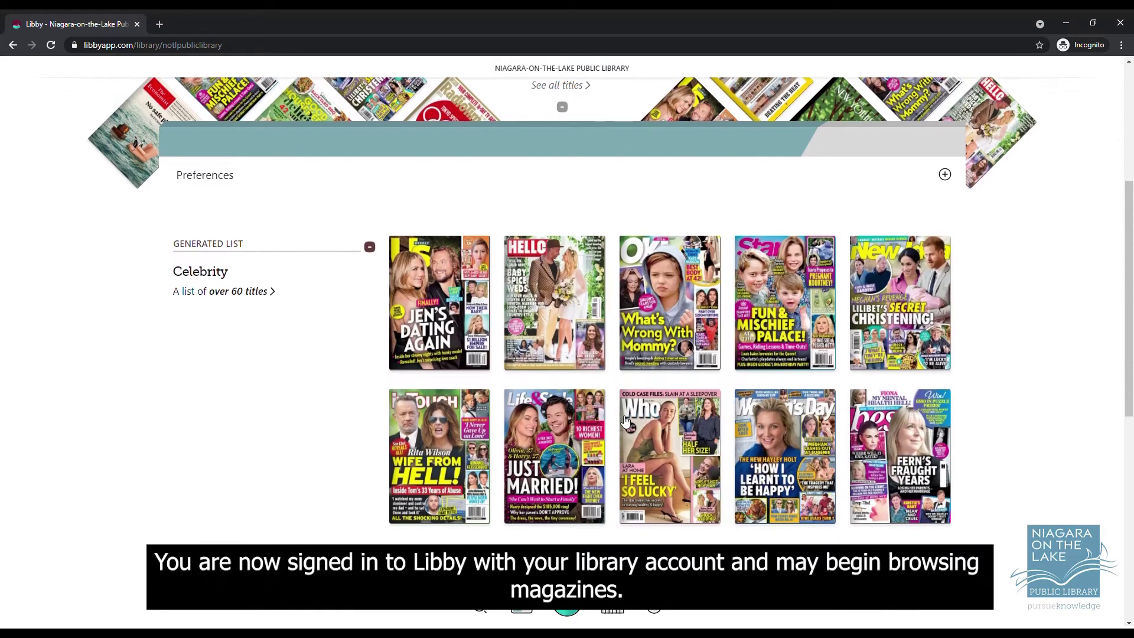
scroll(619, 420, down, 3)
scroll(620, 420, down, 2)
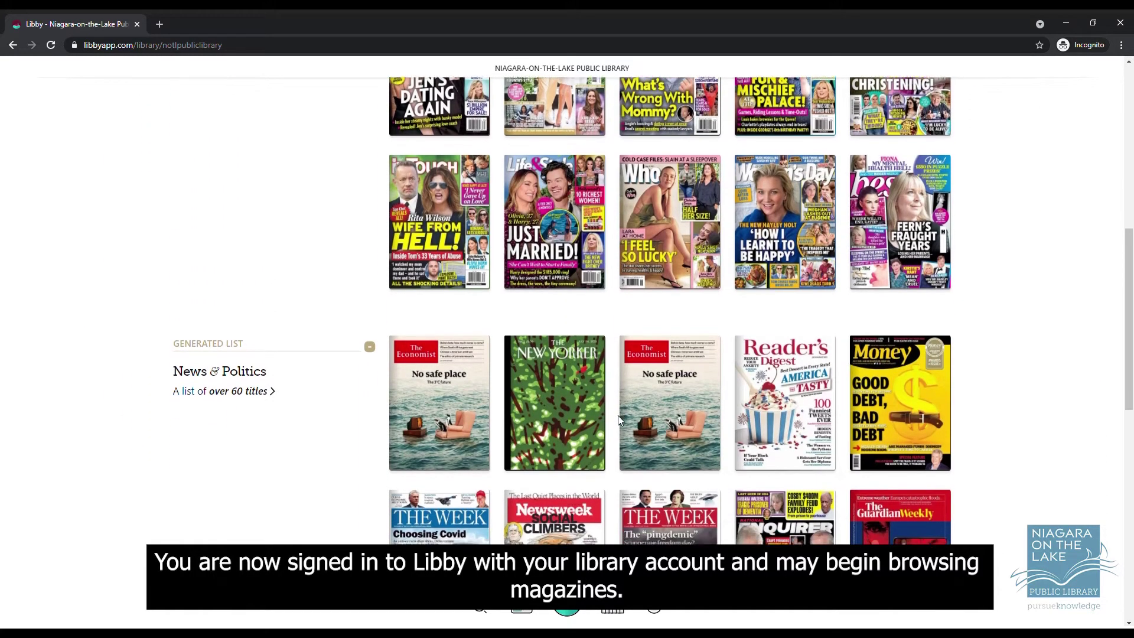
scroll(619, 420, down, 3)
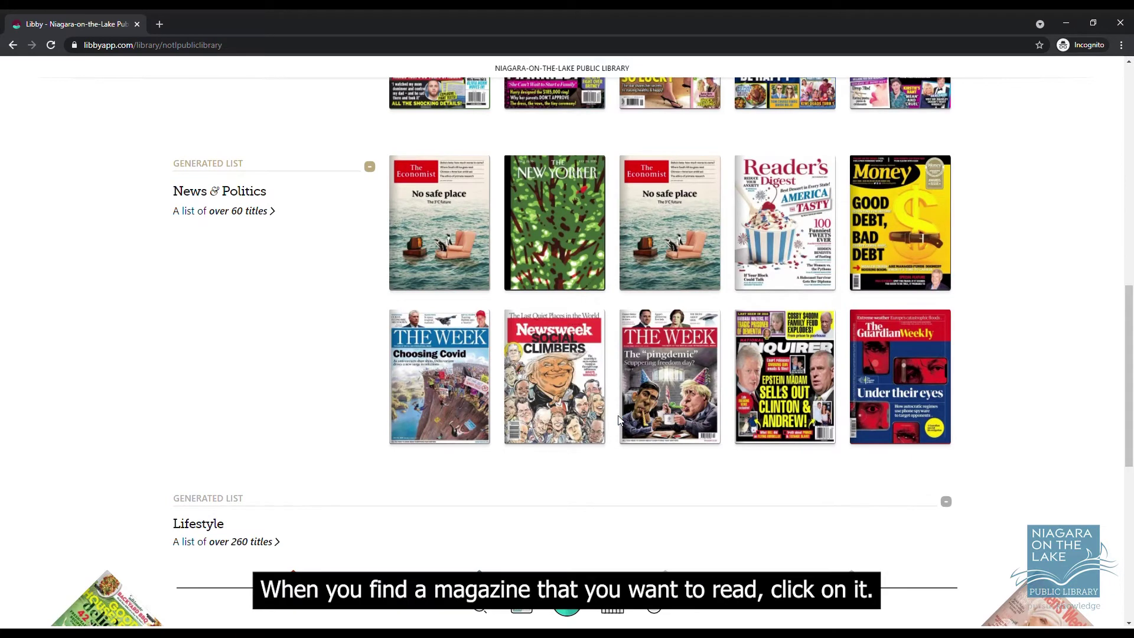
Step: Borrow The New Yorker on the library card for 21 days, declining new-issue notifications
click(551, 218)
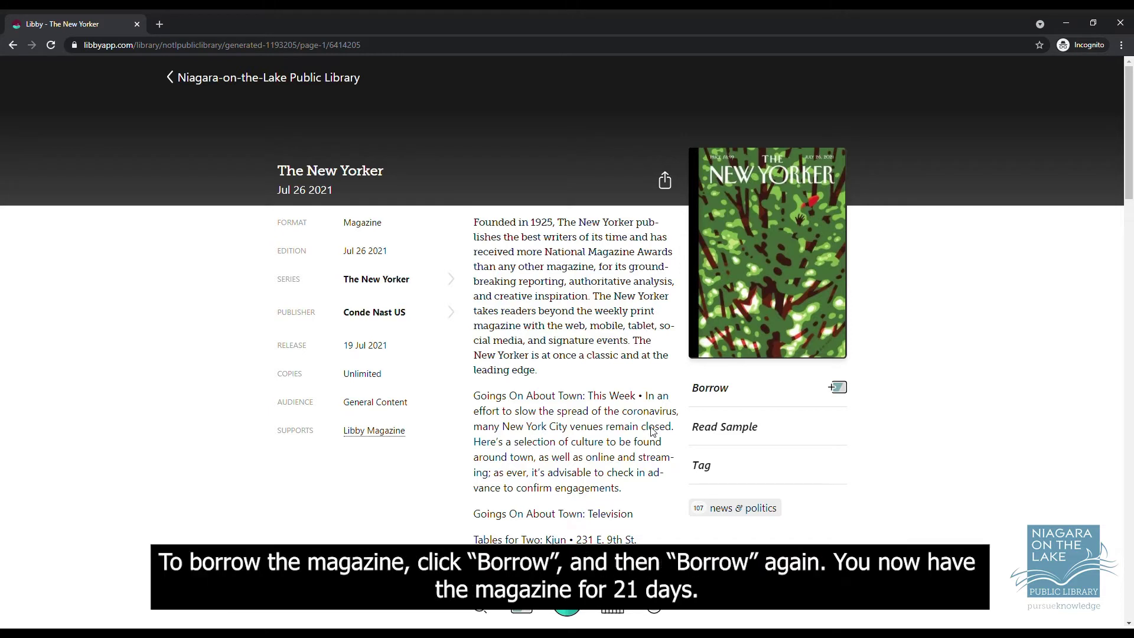
click(705, 390)
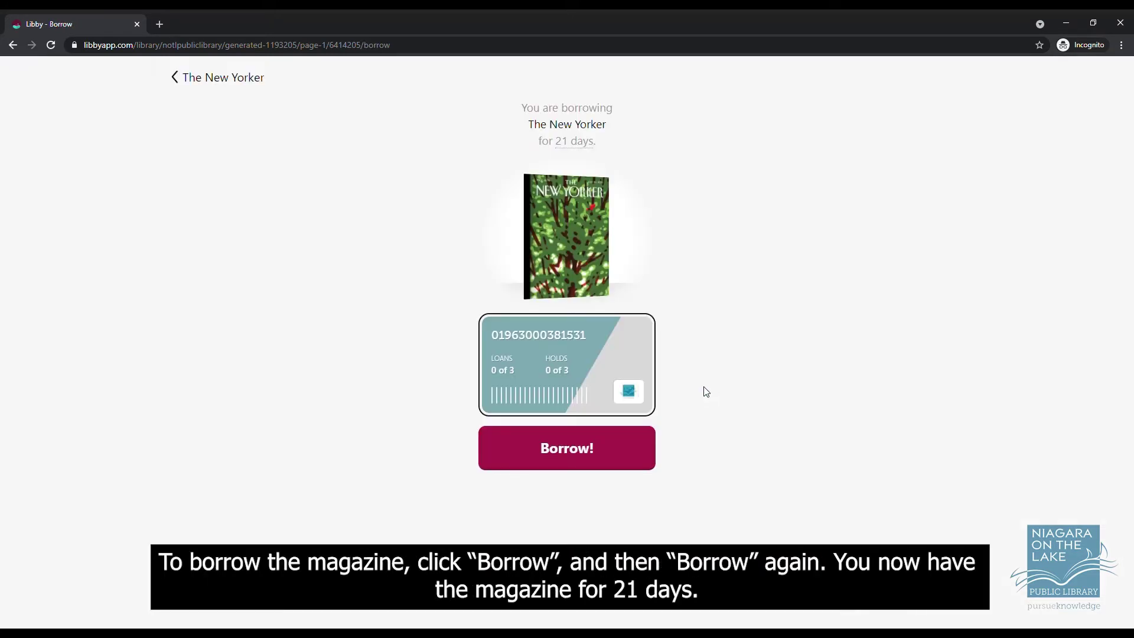
click(567, 458)
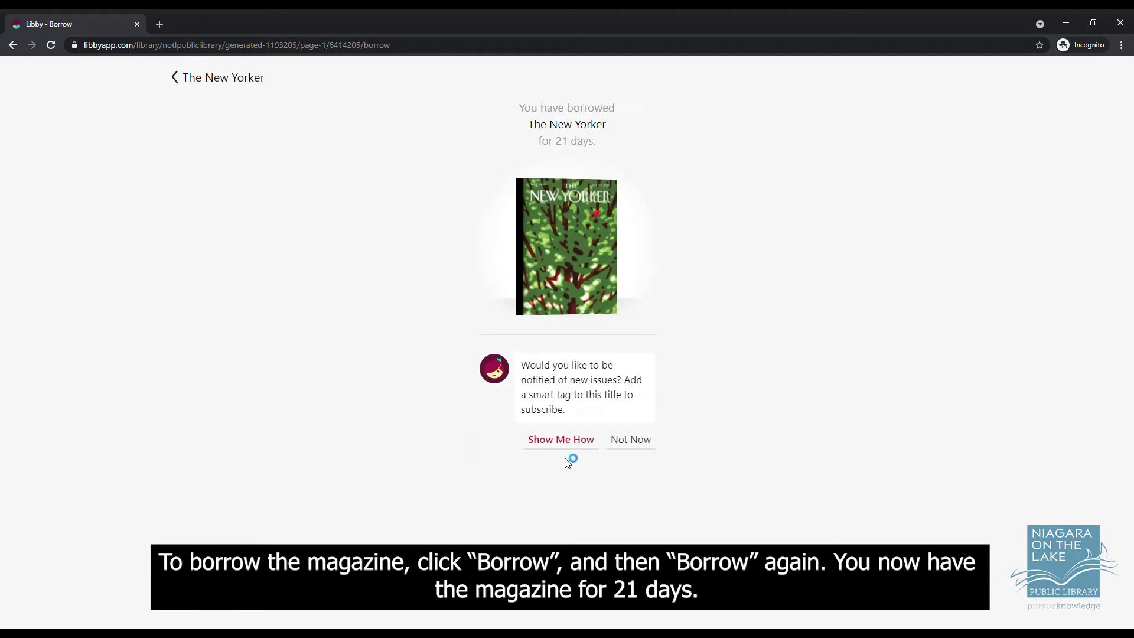
click(630, 441)
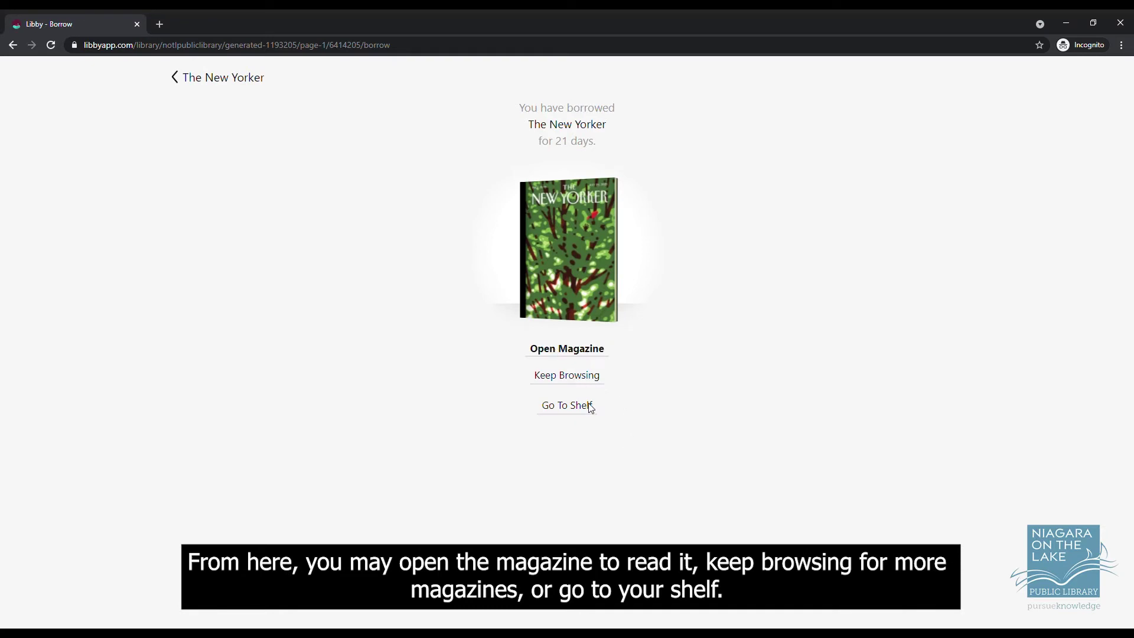
Step: Return The New Yorker early from the Shelf and decline new-issue notifications
click(565, 408)
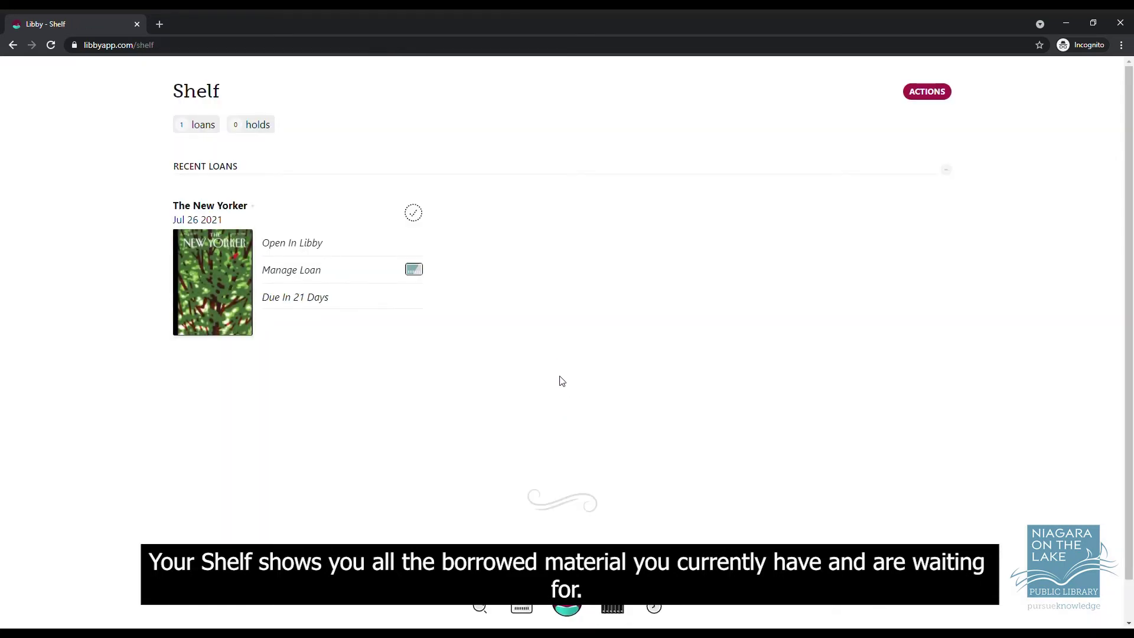
click(291, 273)
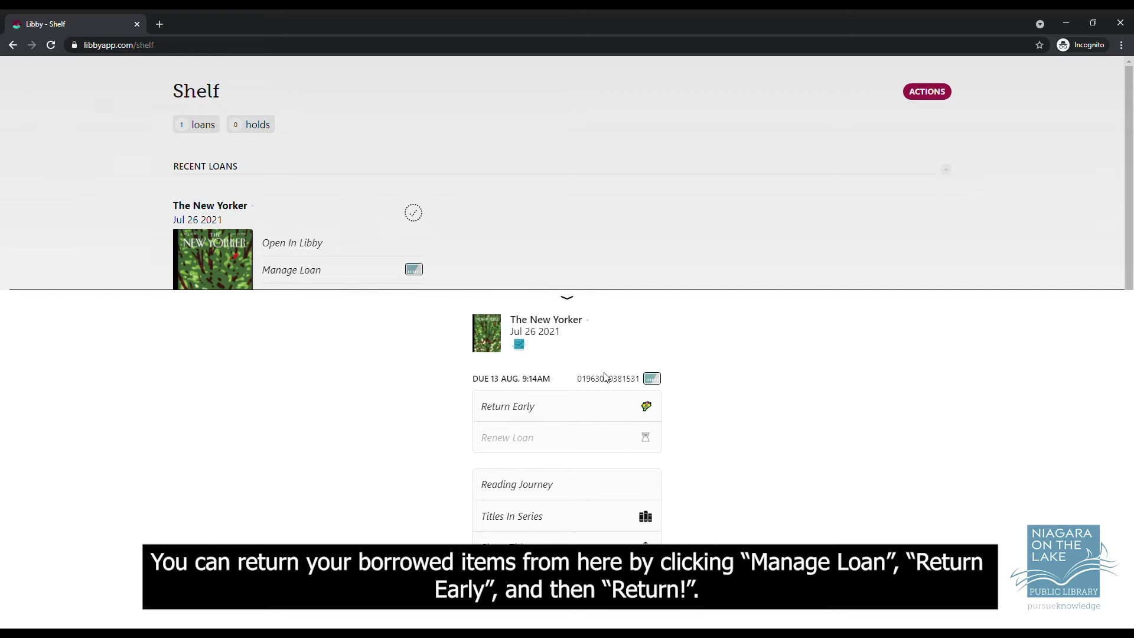
click(583, 409)
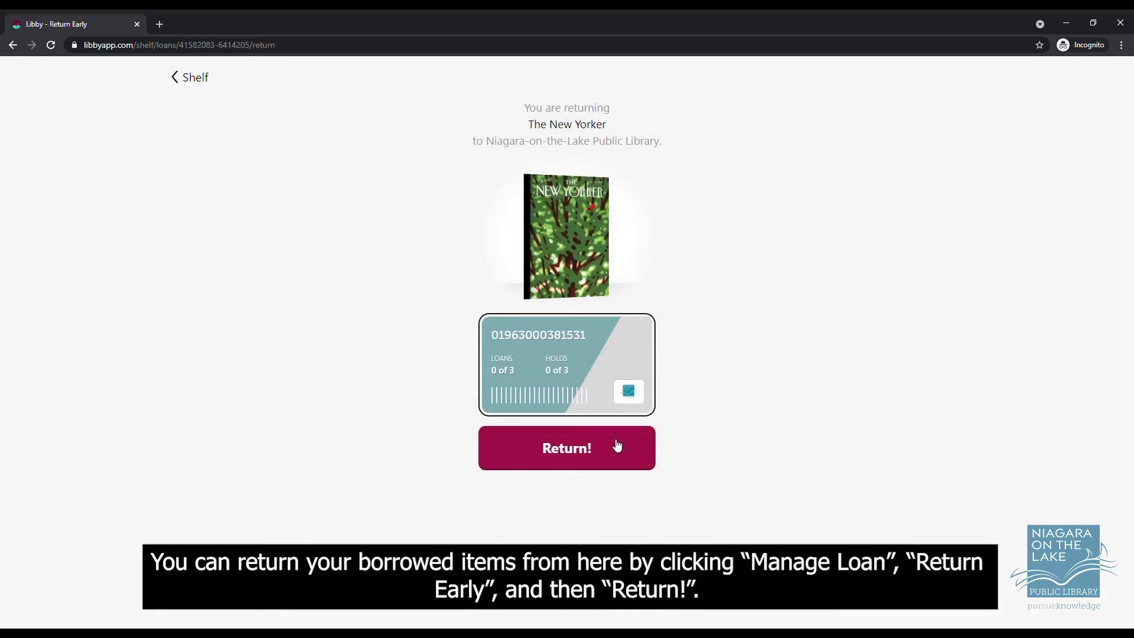
click(553, 452)
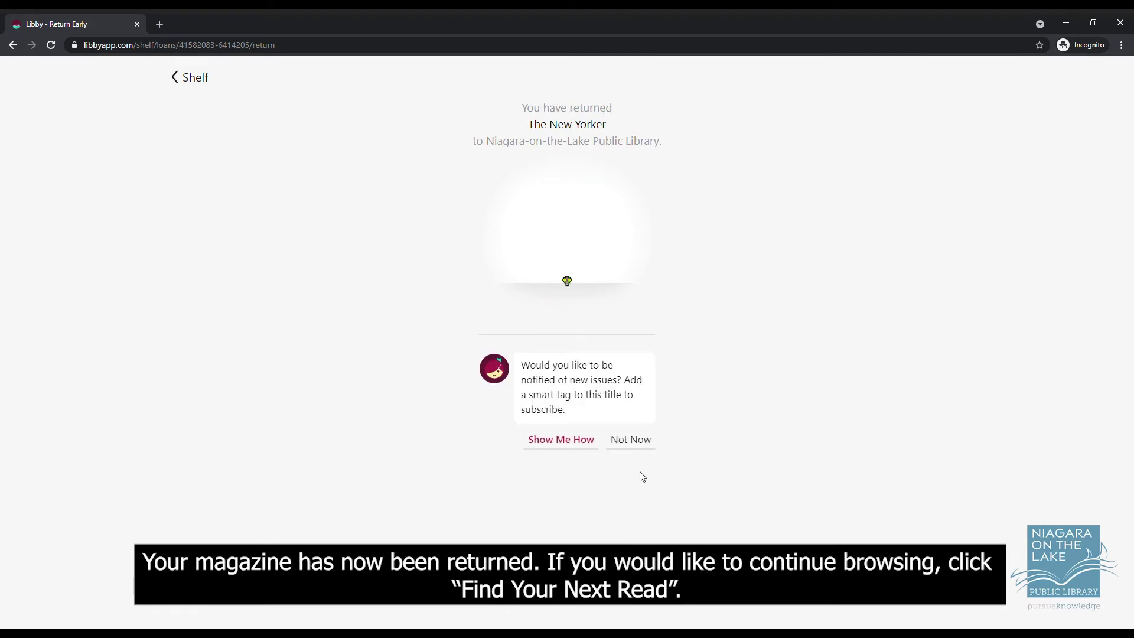
click(631, 439)
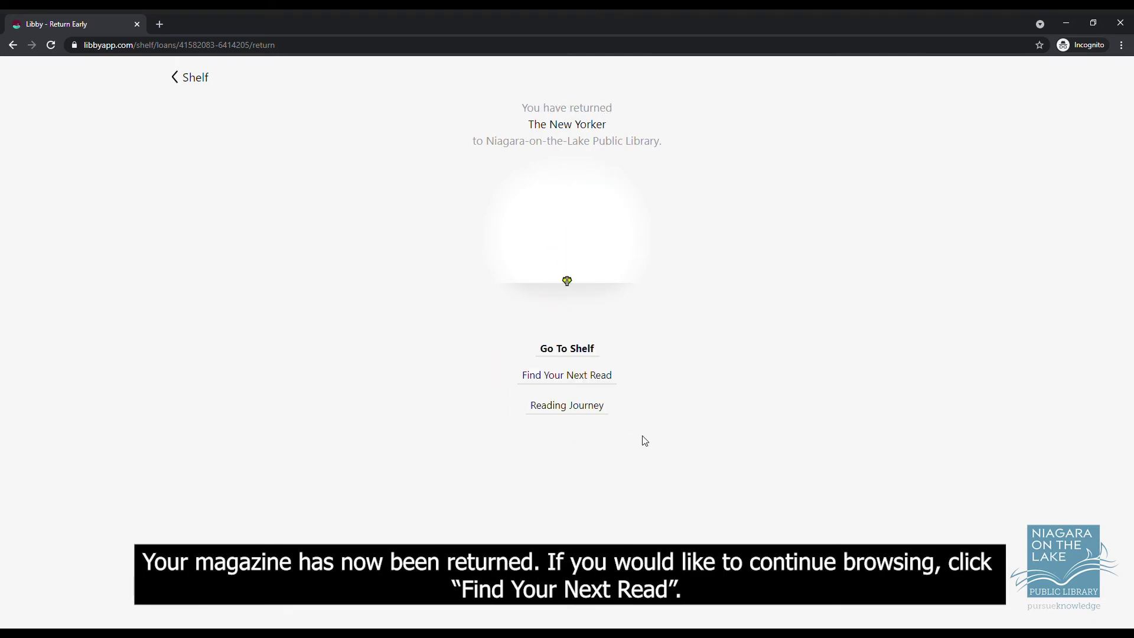
Step: Go back to browsing and look through the magazine search and account settings
click(595, 375)
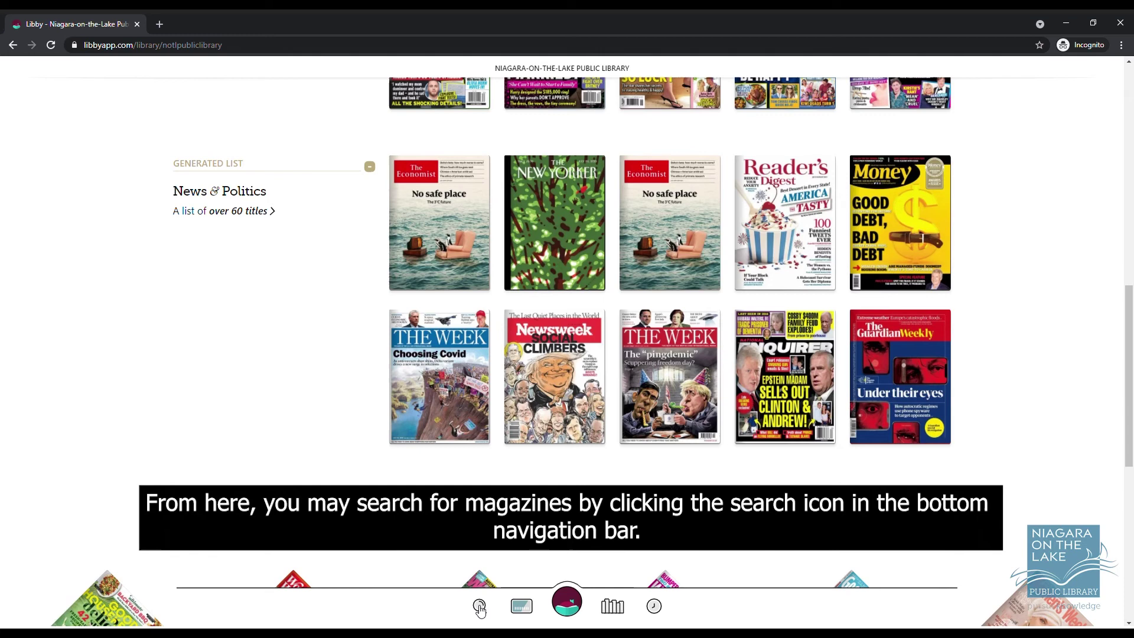
click(480, 607)
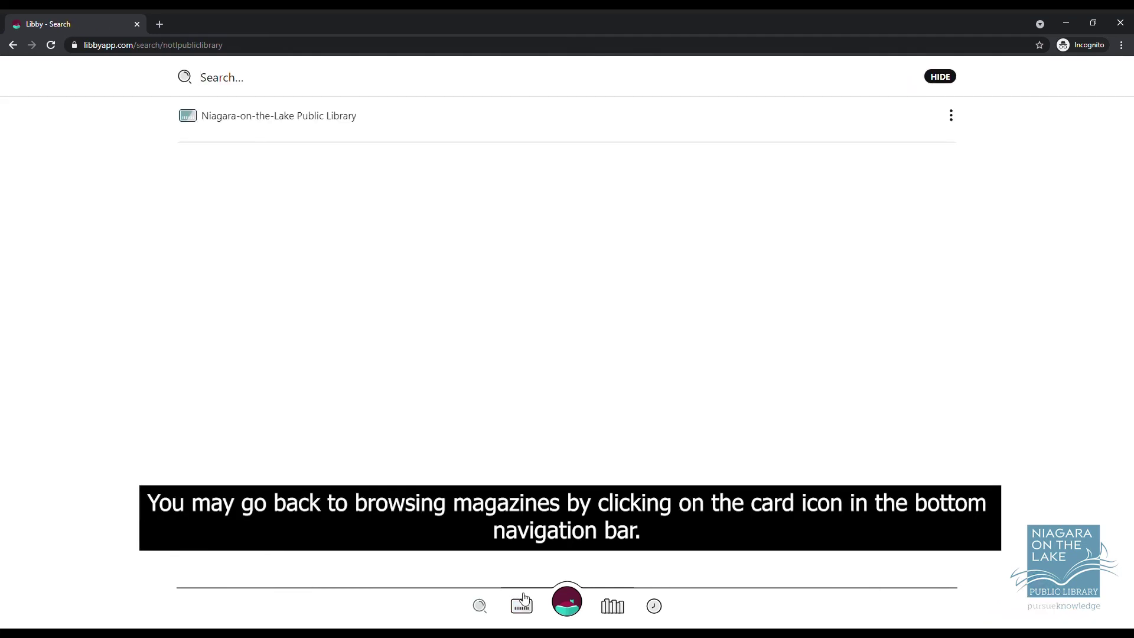
click(522, 607)
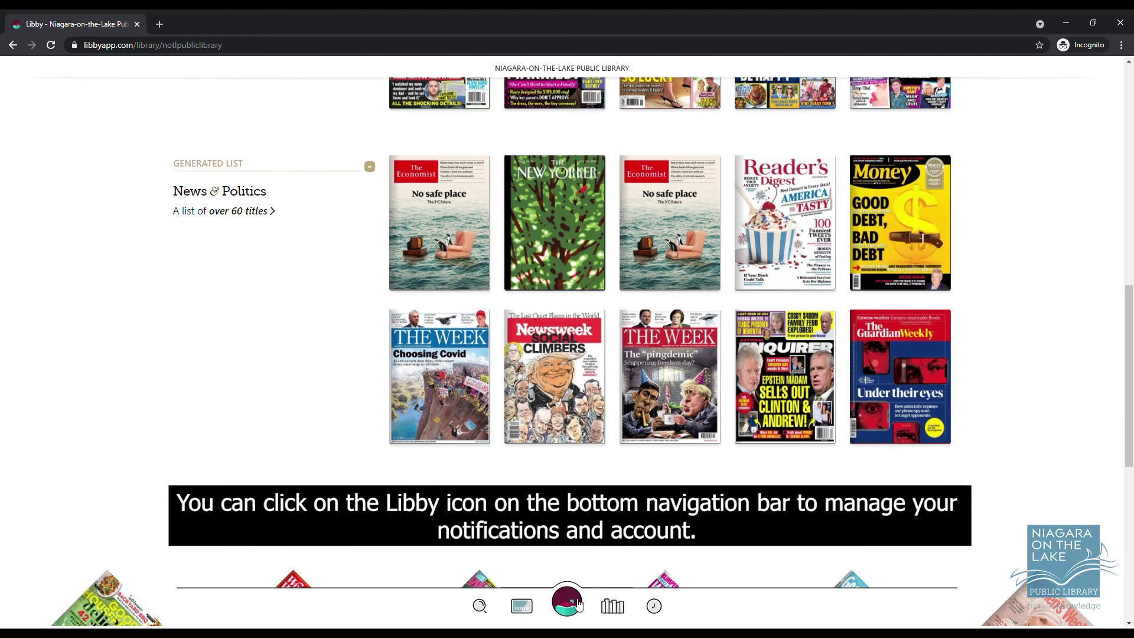
click(568, 605)
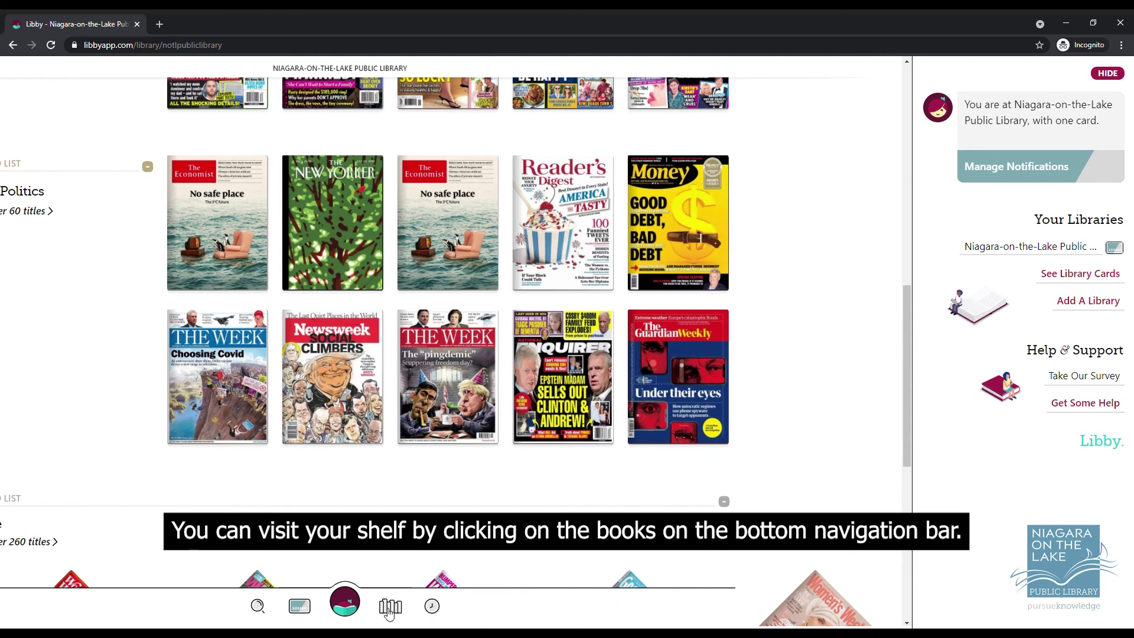
click(388, 614)
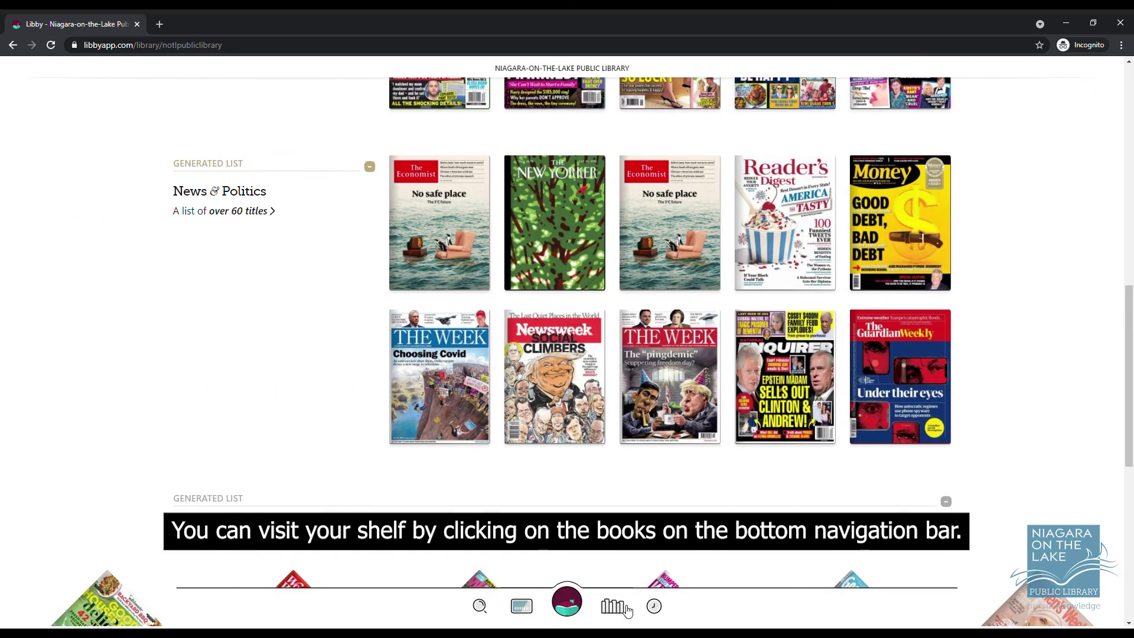
Step: Check the empty shelf and The New Yorker's borrow-return timeline, then resume browsing magazines
click(613, 606)
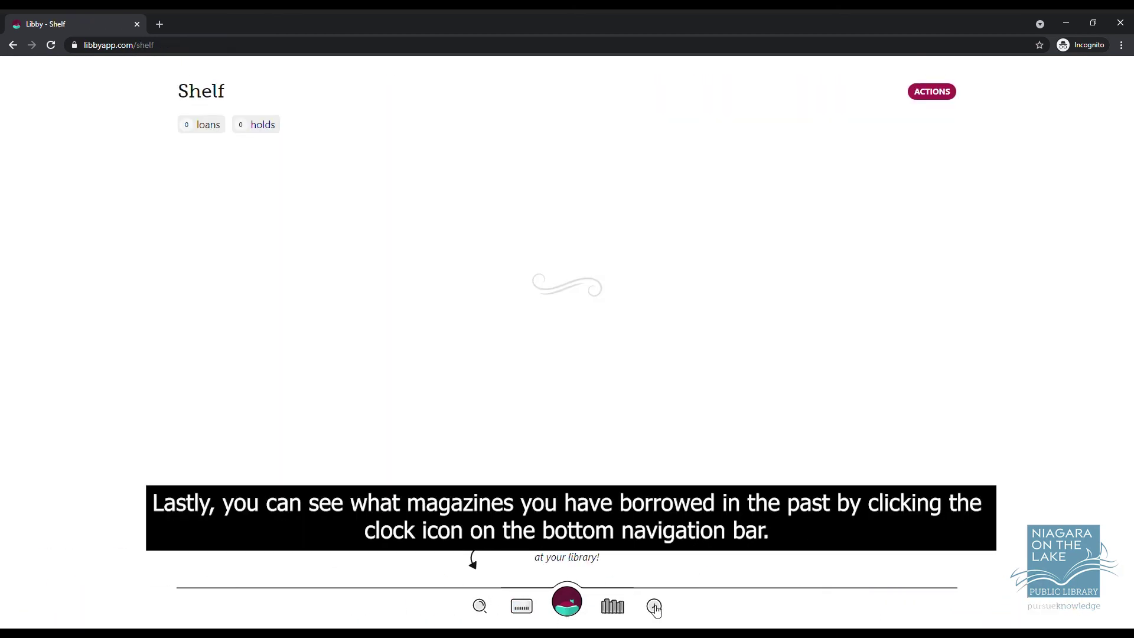
click(654, 606)
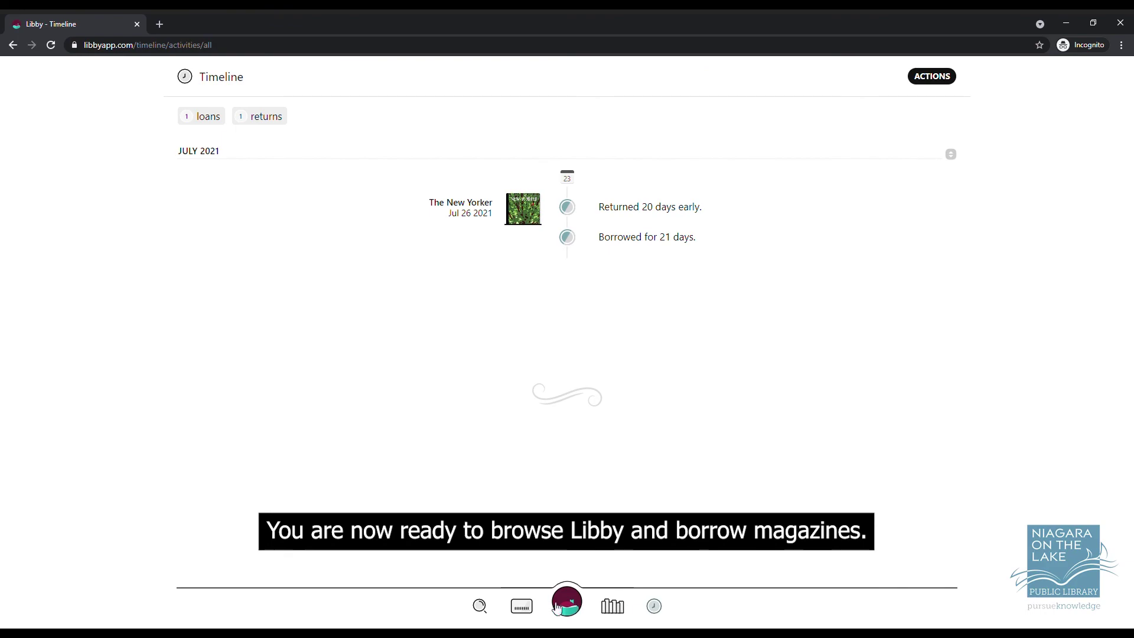
click(522, 606)
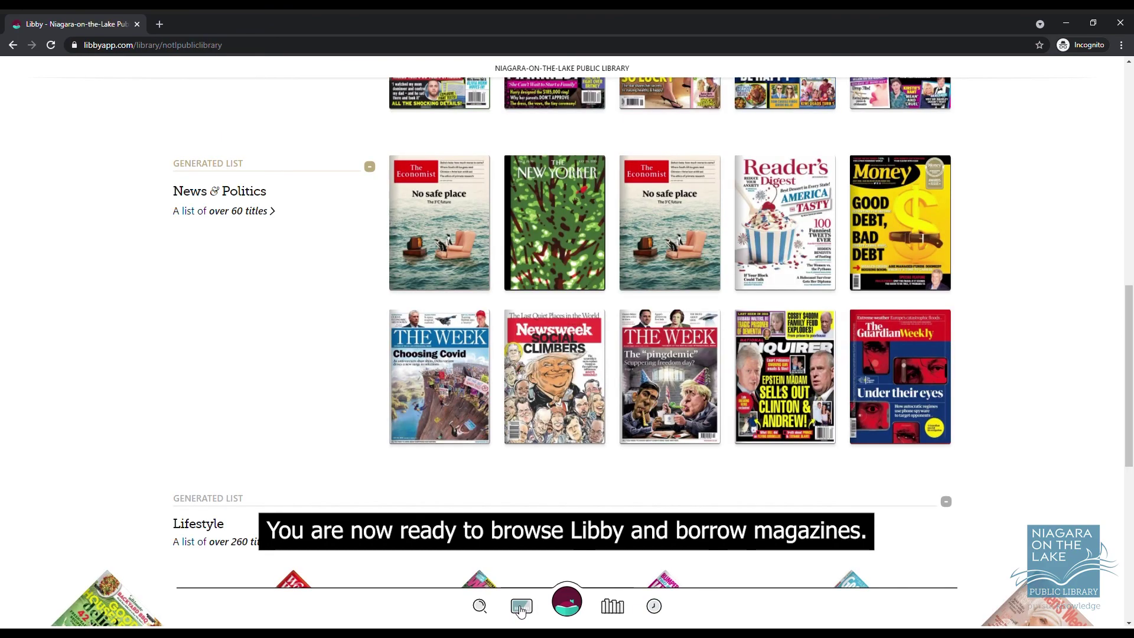